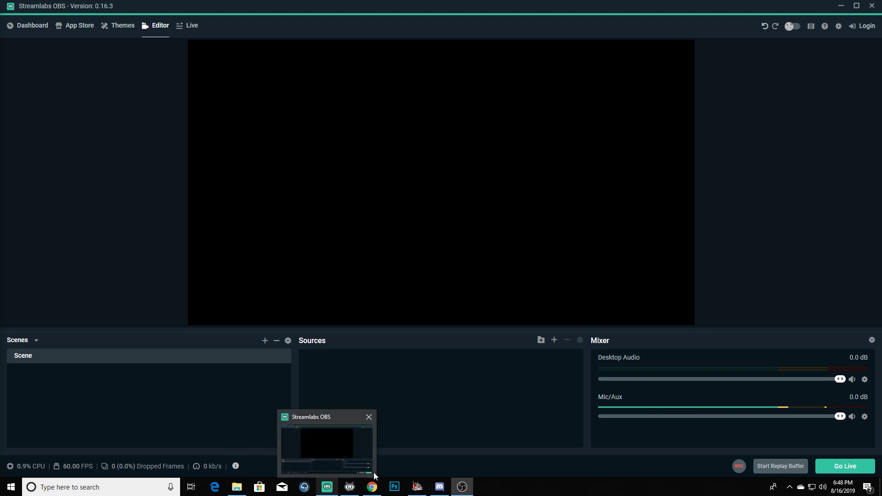
Switch from Streamlabs OBS to the streamlabs.com tab in Chrome
left_click(372, 486)
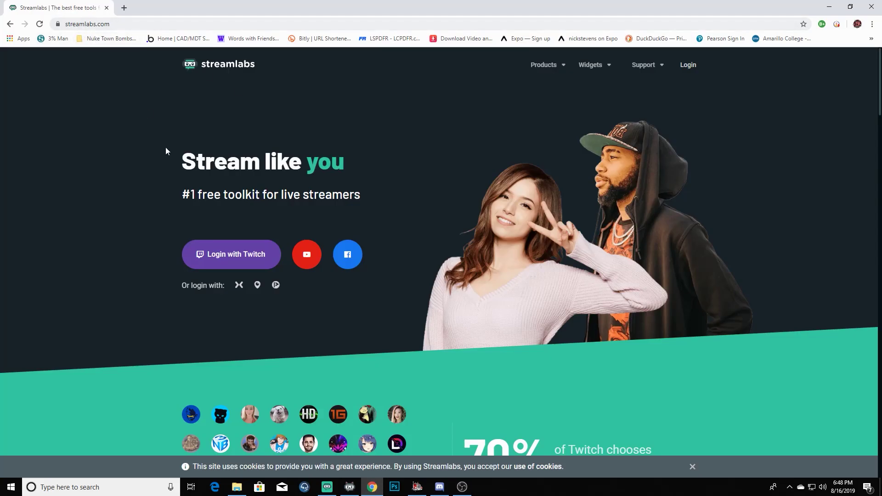
Browse the streamlabs.com home page and Products menu, then go to the Login page
scroll(263, 221, "down", 7)
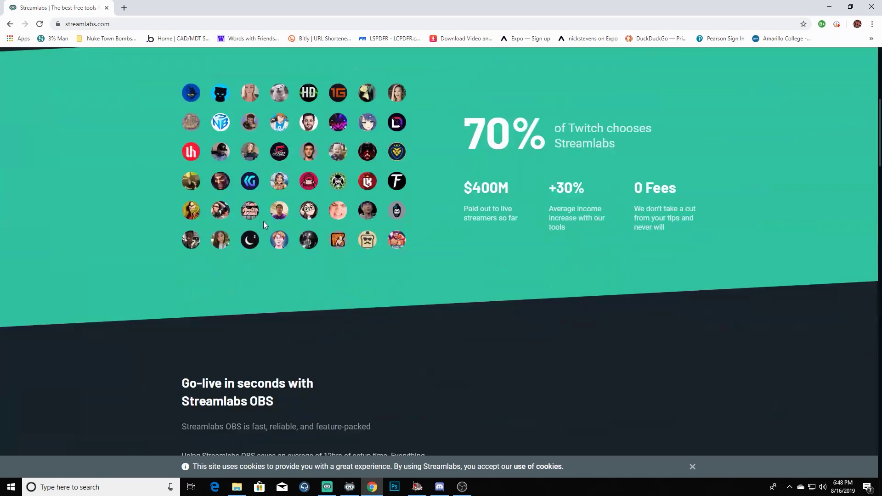
scroll(264, 224, "up", 7)
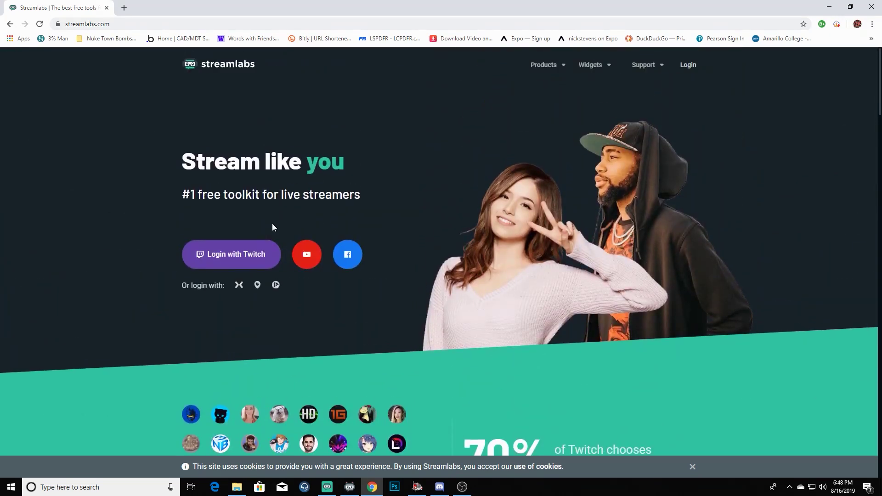
left_click(564, 67)
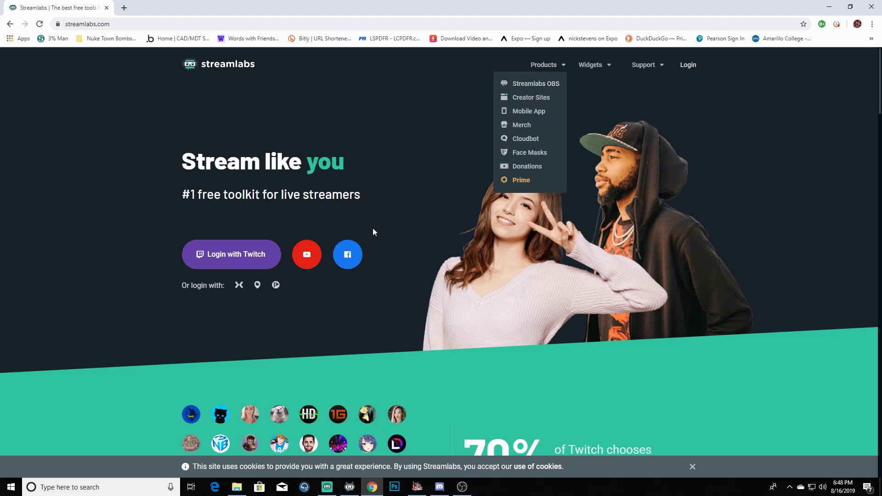
left_click(423, 135)
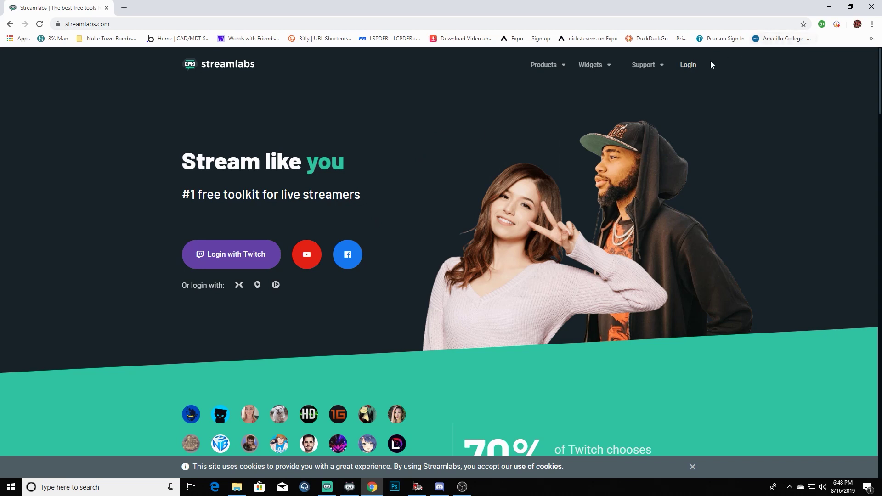
left_click(688, 65)
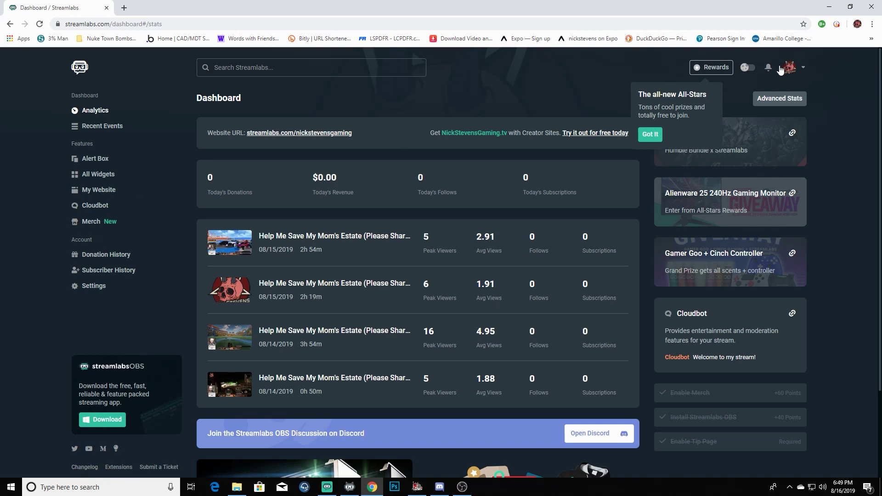
Log in to Streamlabs OBS with Twitch, entering the account username and password
left_click(327, 487)
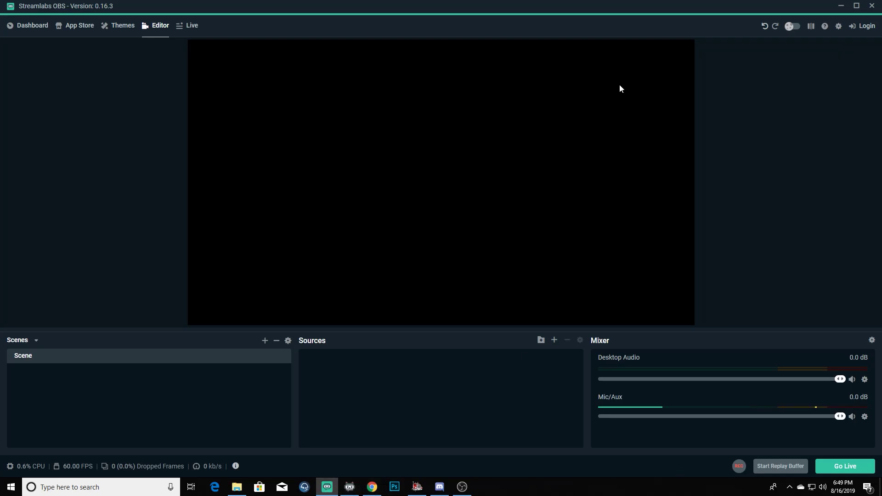
left_click(862, 27)
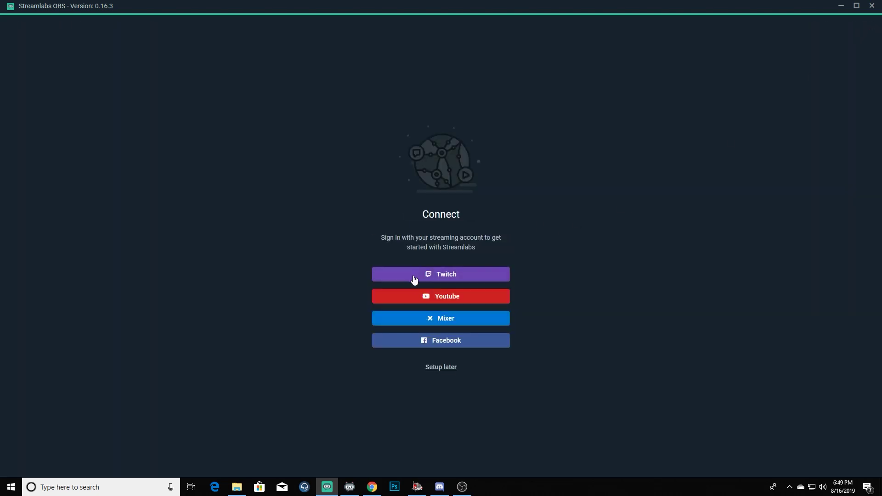
left_click(414, 275)
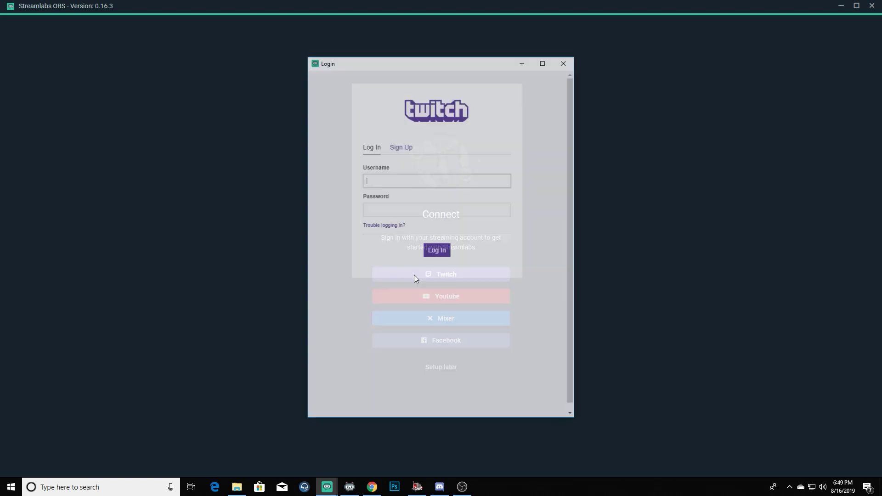
type("nickstevensgaming")
key("Tab")
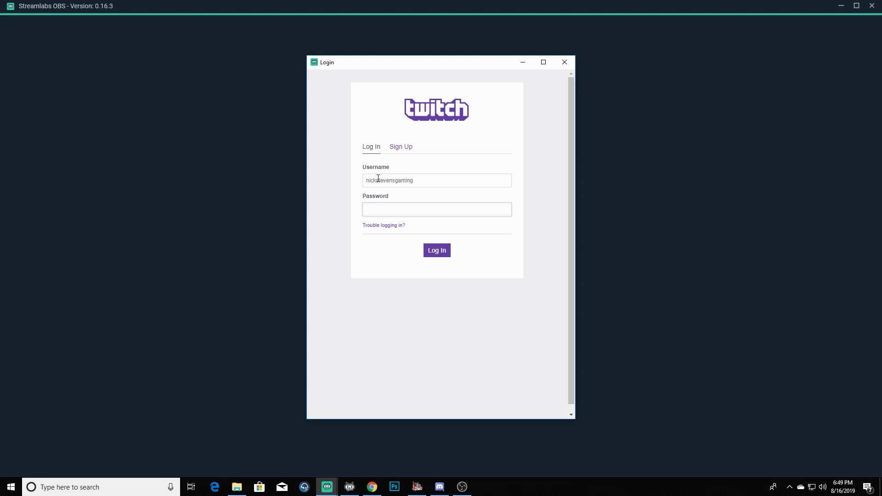
type("••••••")
left_click(441, 252)
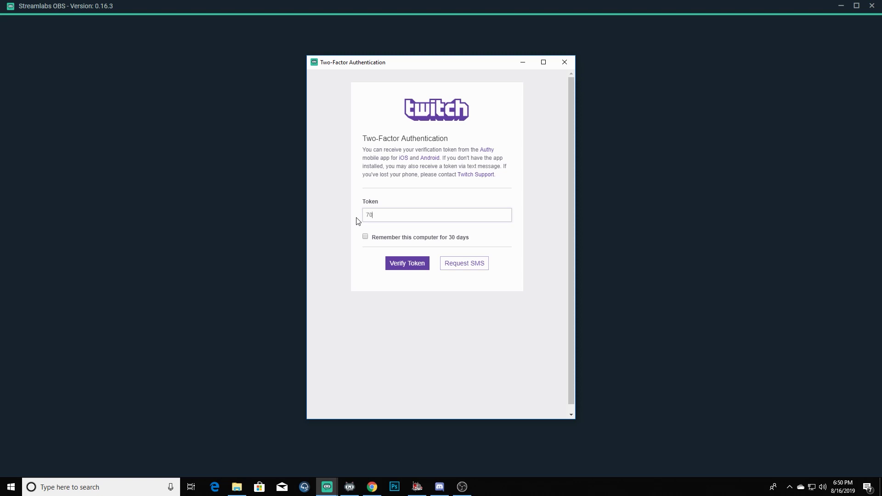
Enter the two-factor verification code, remember this computer, verify, and authorize Streamlabs
left_click(366, 236)
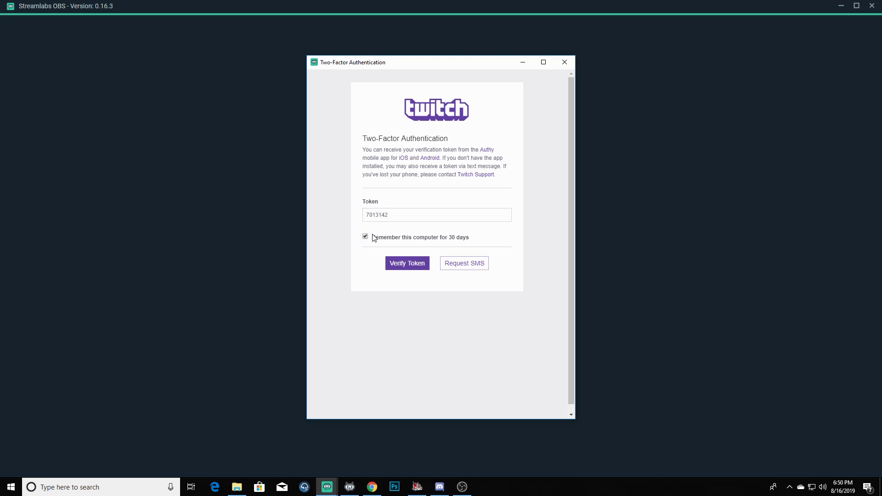
left_click(404, 265)
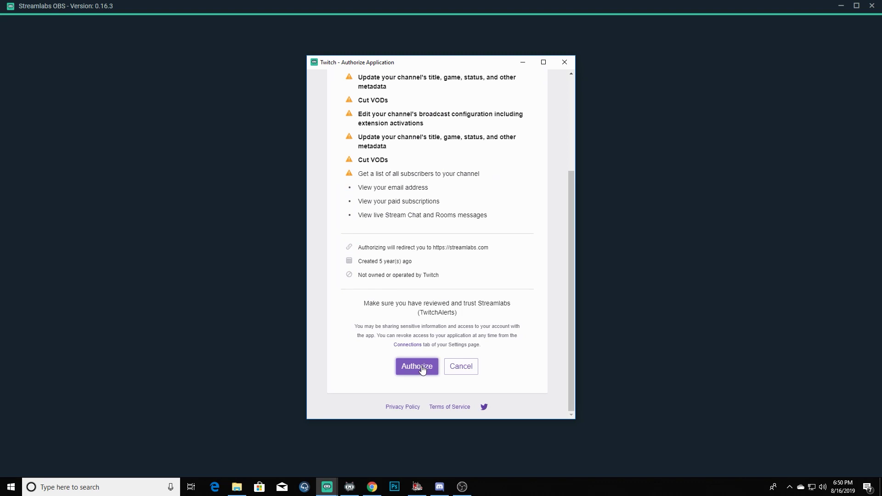
left_click(422, 368)
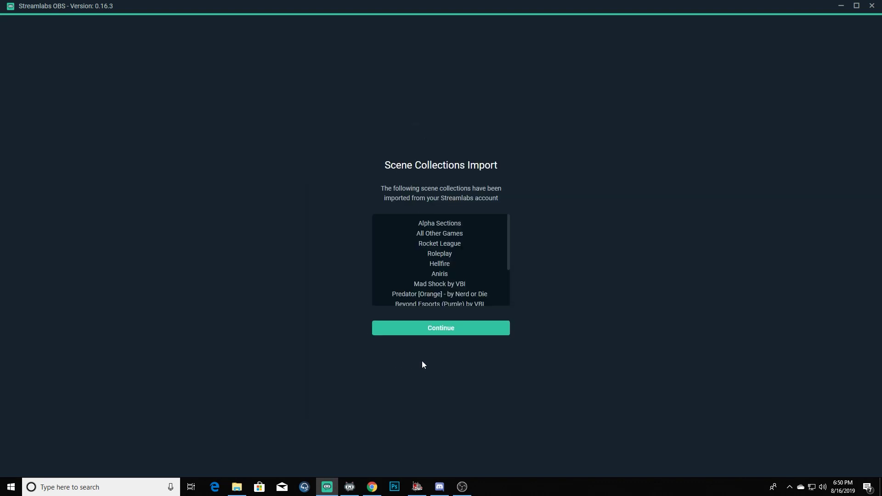
Continue past the Scene Collections Import screen and browse the Scenes collection list
left_click(432, 331)
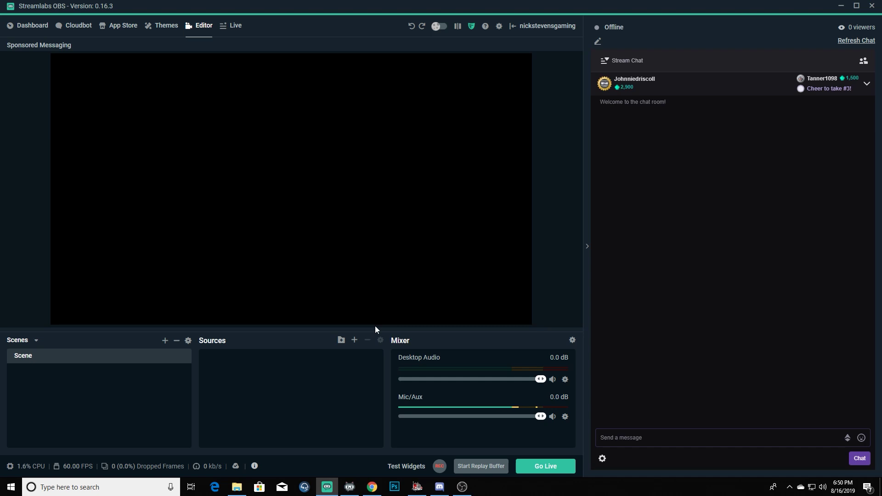
left_click(35, 341)
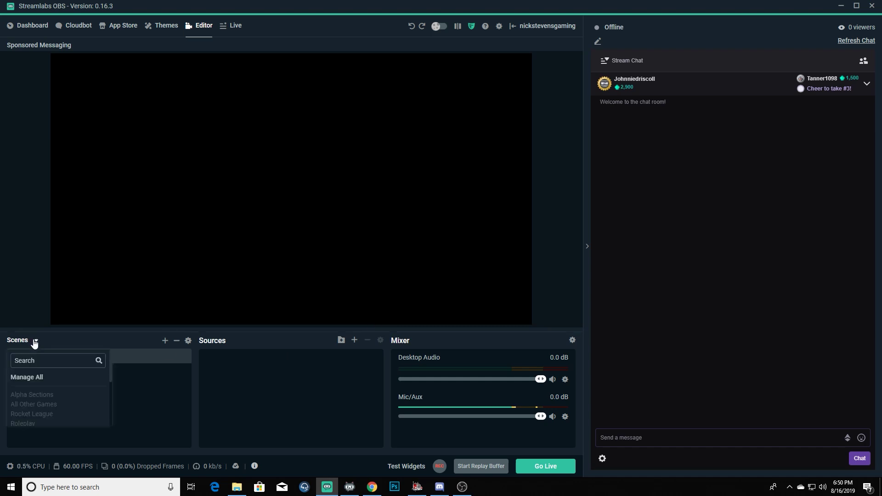
scroll(27, 406, "down", 3)
scroll(28, 411, "up", 3)
In Stream settings, set Service to Twitch and Server to Auto (Recommended)
left_click(142, 410)
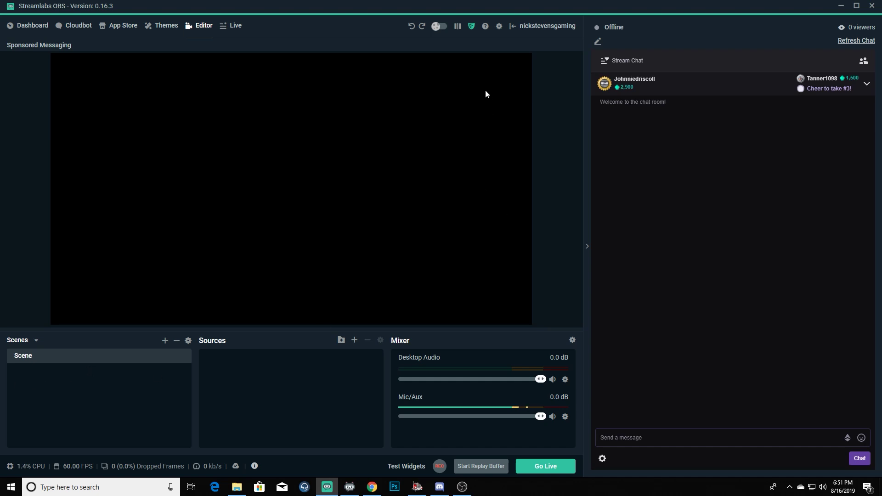
left_click(499, 29)
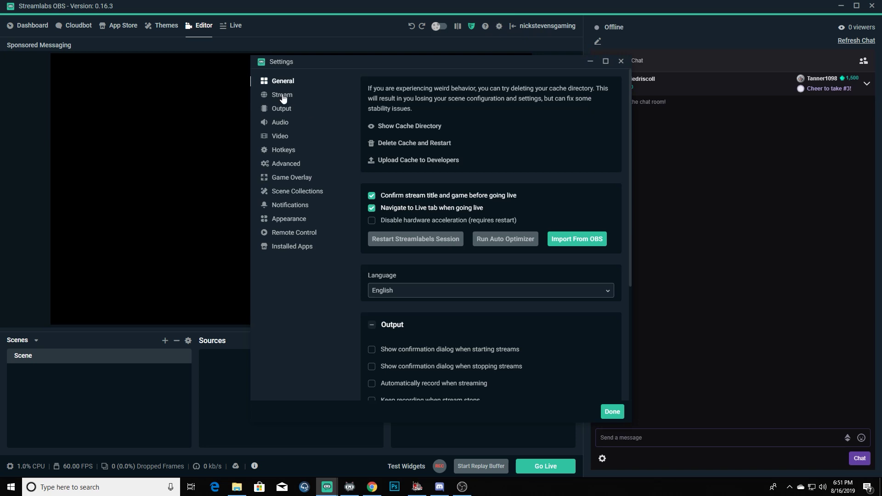
left_click(283, 96)
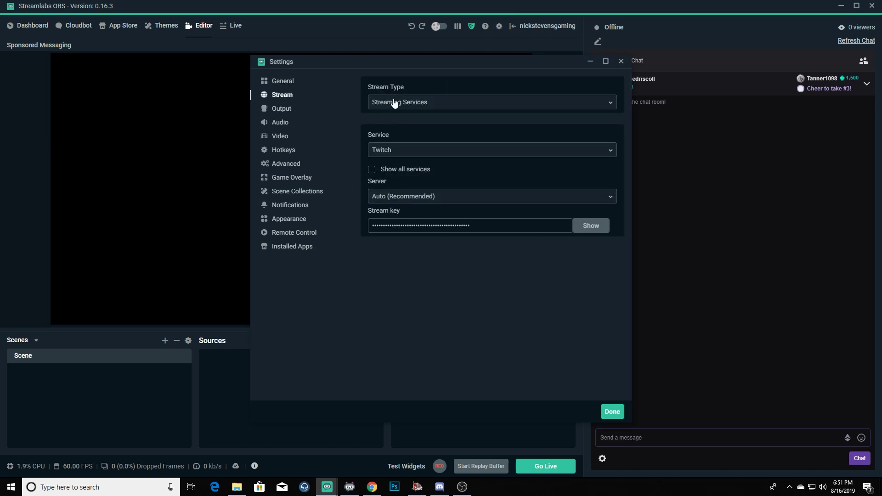
left_click(377, 152)
left_click(382, 167)
left_click(413, 203)
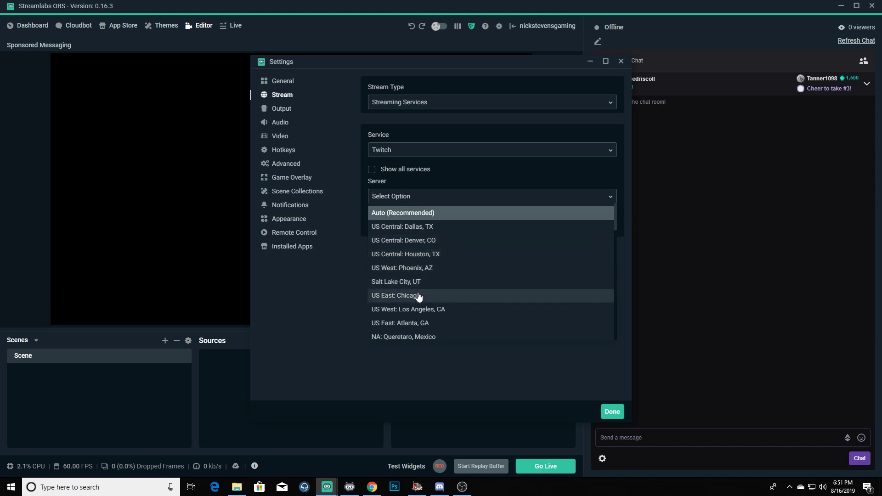
scroll(417, 303, "down", 10)
scroll(417, 312, "up", 10)
left_click(390, 213)
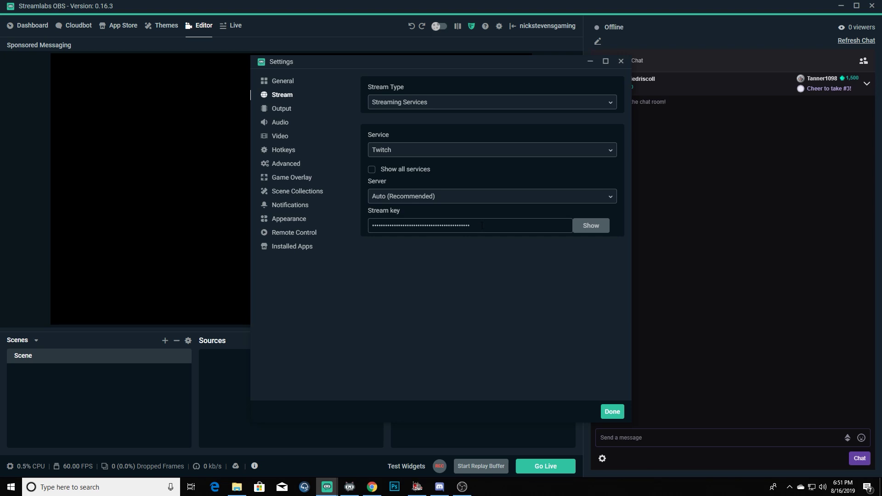
Open twitch.tv in a new Chrome tab
mouse_move(380, 488)
left_click(372, 448)
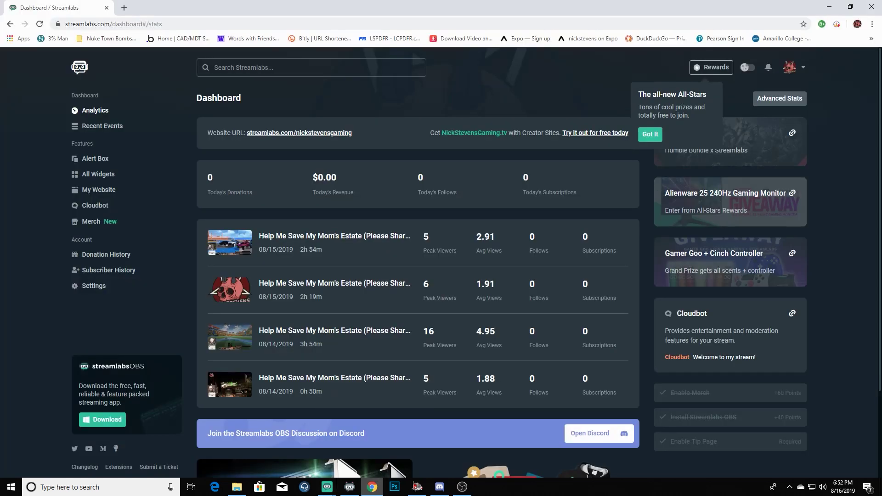
left_click(123, 8)
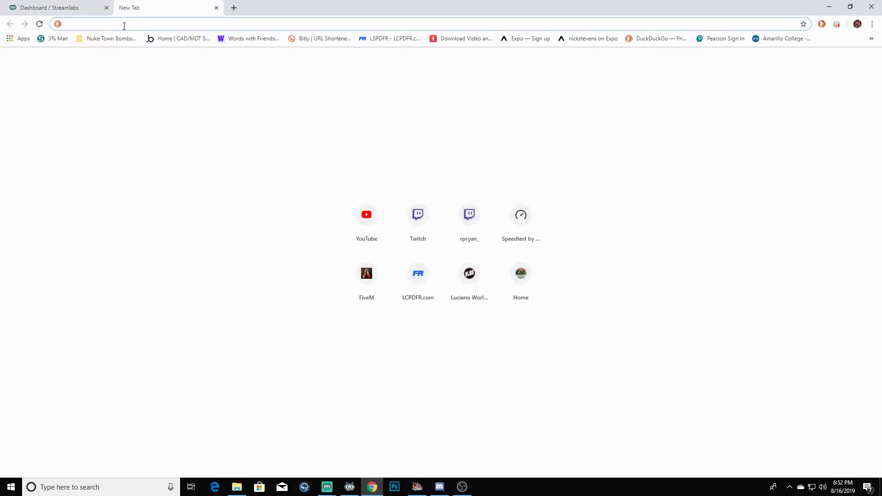
type("twitch.tv")
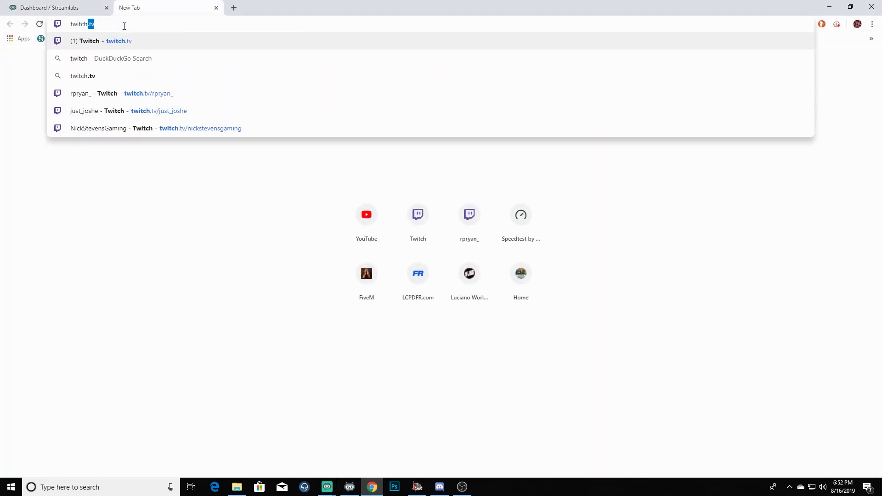
left_click(116, 45)
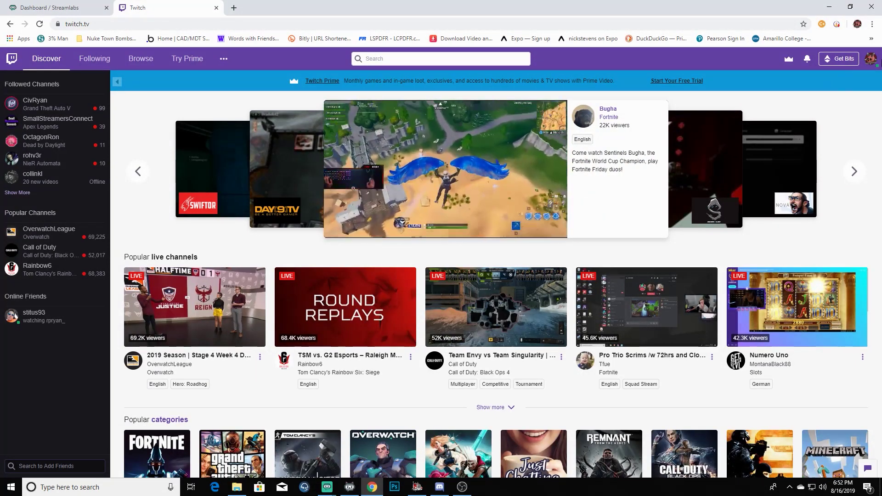
Copy the Primary Stream key from Creator Dashboard > Settings > Channel
left_click(873, 62)
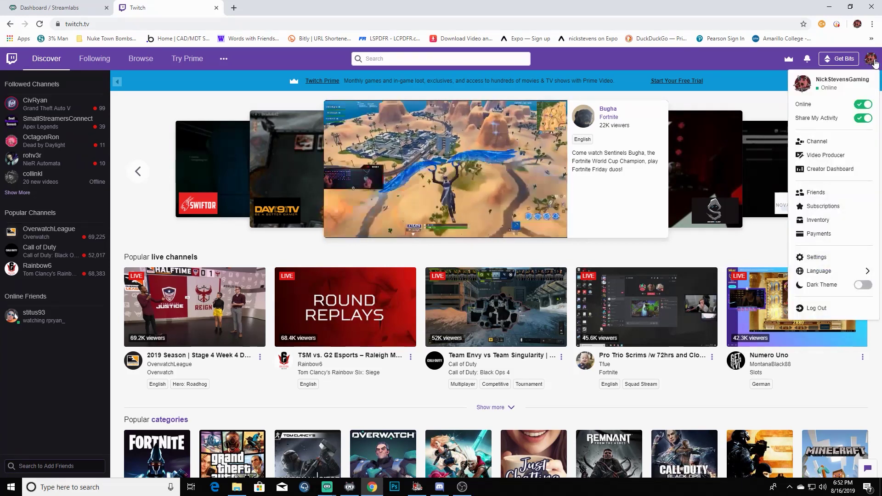
left_click(824, 170)
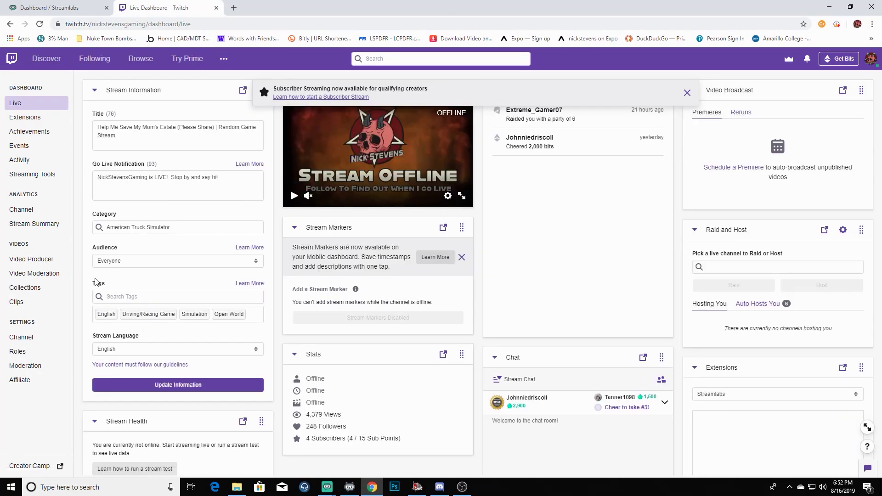
left_click(25, 341)
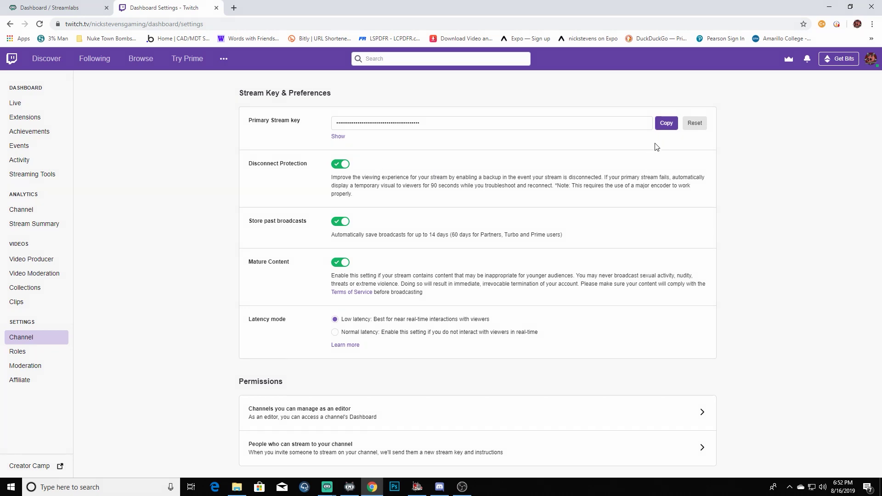
left_click(665, 124)
Paste the copied Twitch key over the old Stream key in Streamlabs settings and click Done
left_click(328, 488)
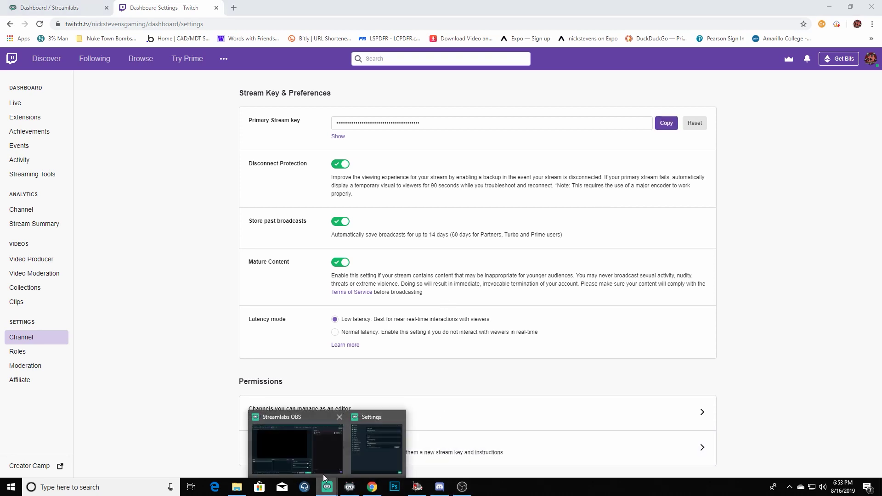
left_click(304, 455)
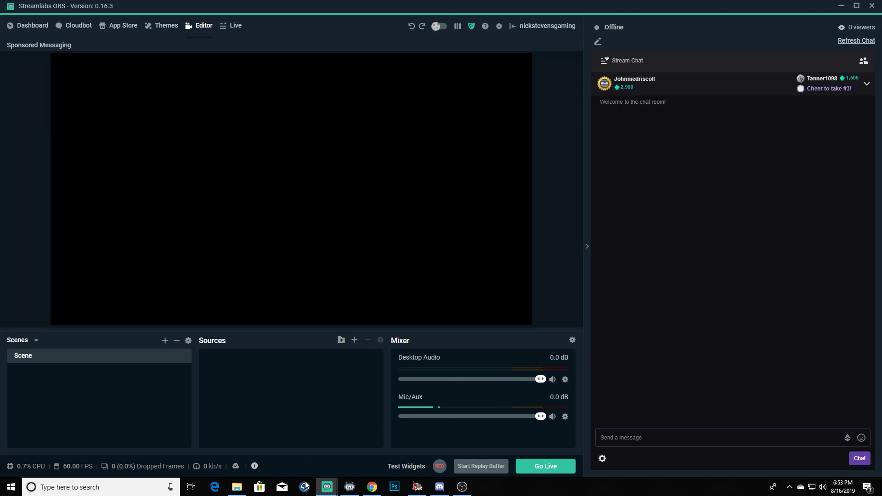
mouse_move(327, 487)
left_click(365, 451)
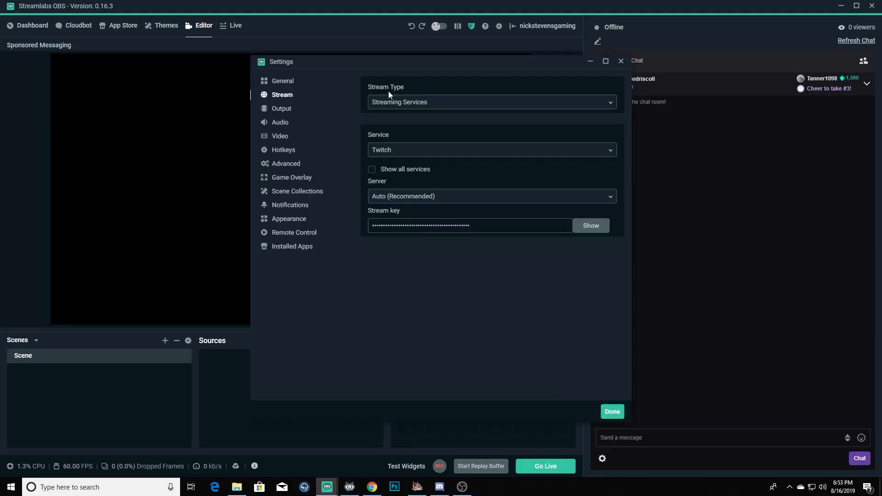
left_click_drag(473, 225, 234, 234)
key("BackSpace")
key("ctrl+v")
left_click(612, 412)
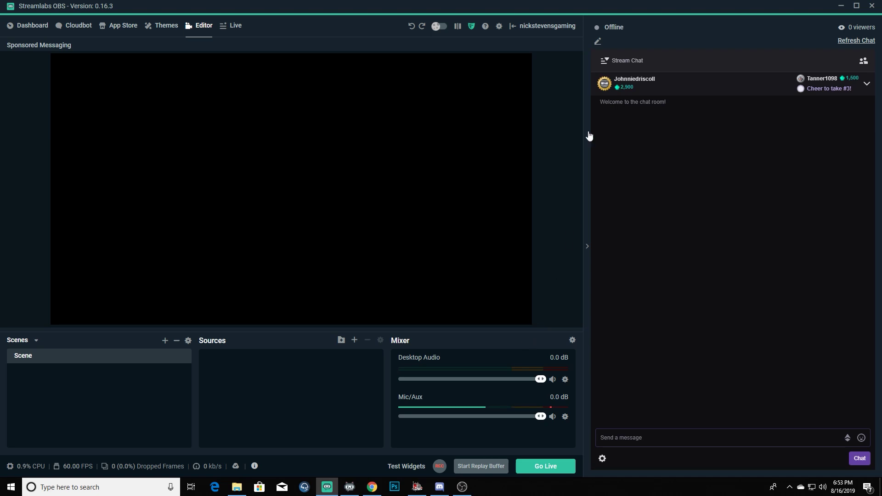
Open Streamlabs OBS Settings on the General page from the top-bar gear
left_click(499, 26)
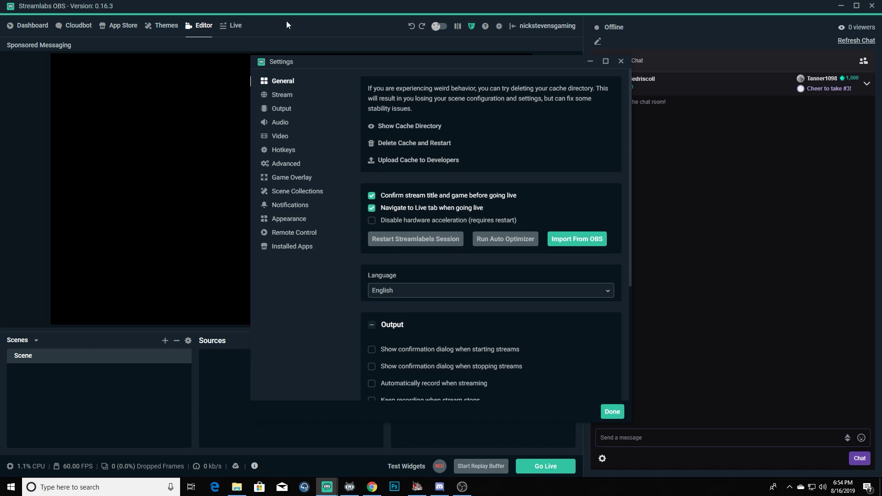
Close Settings and switch to the Live view
left_click(234, 26)
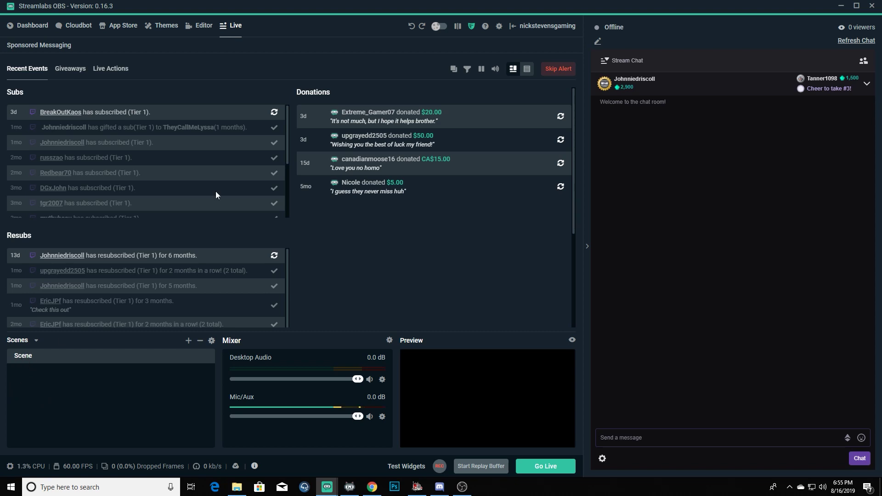
From the Editor, add a new Game Capture source named 'ATS' to the scene
left_click(199, 26)
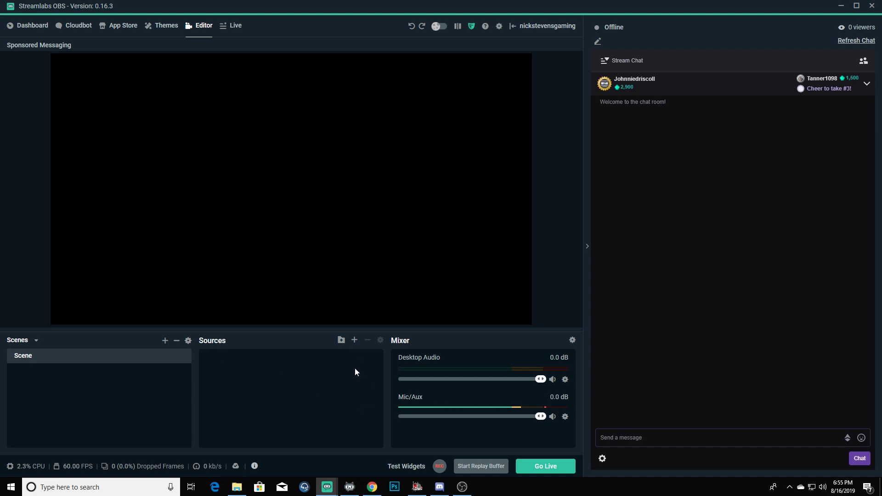
left_click(354, 341)
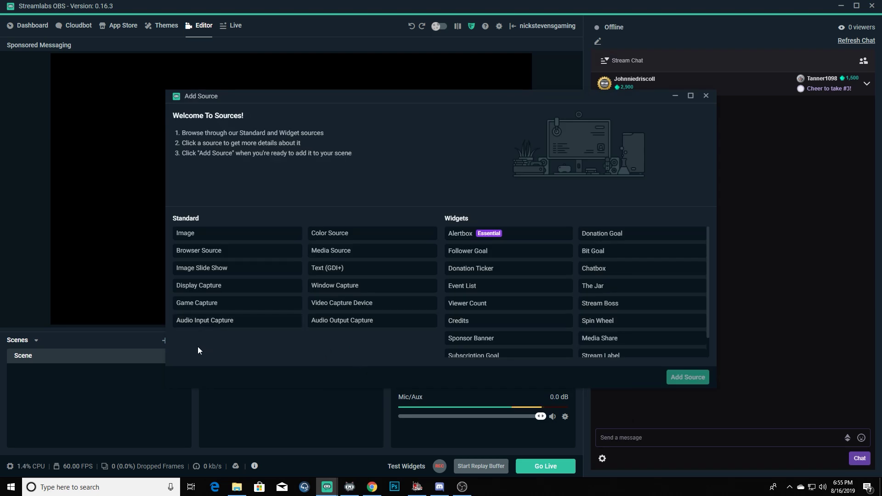
left_click(193, 304)
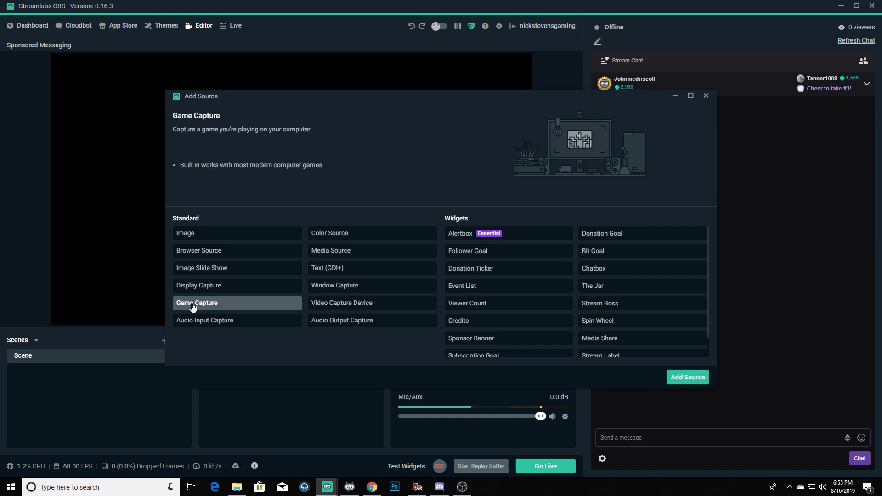
double_click(192, 303)
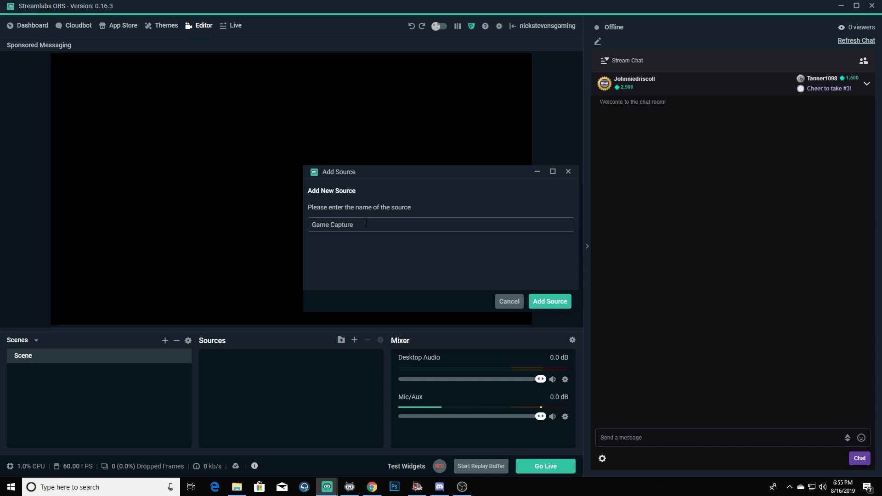
key("ctrl+a")
type("American")
key("BackSpace")
key("BackSpace")
key("BackSpace")
key("BackSpace")
key("BackSpace")
key("BackSpace")
key("BackSpace")
type("TS")
left_click(548, 301)
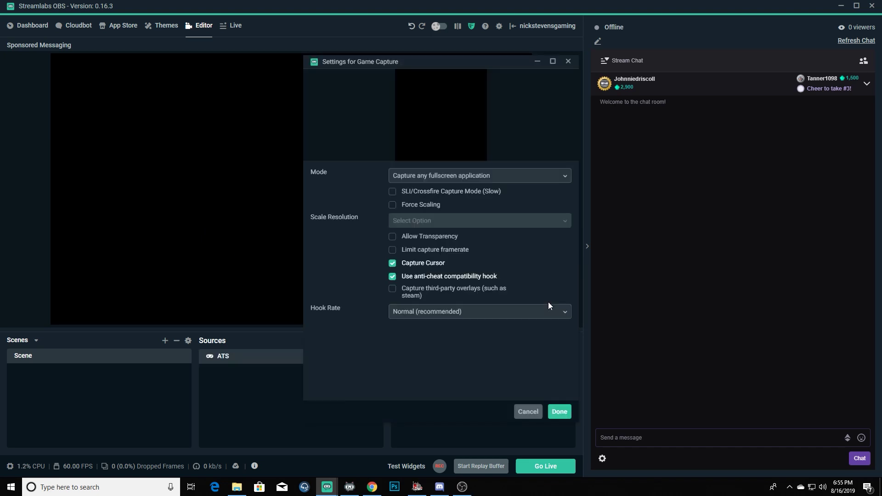
Keep the Game Capture settings visible, minimize Streamlabs and the browser, and show Steam's recent-games tray menu
left_click_drag(438, 62, 237, 77)
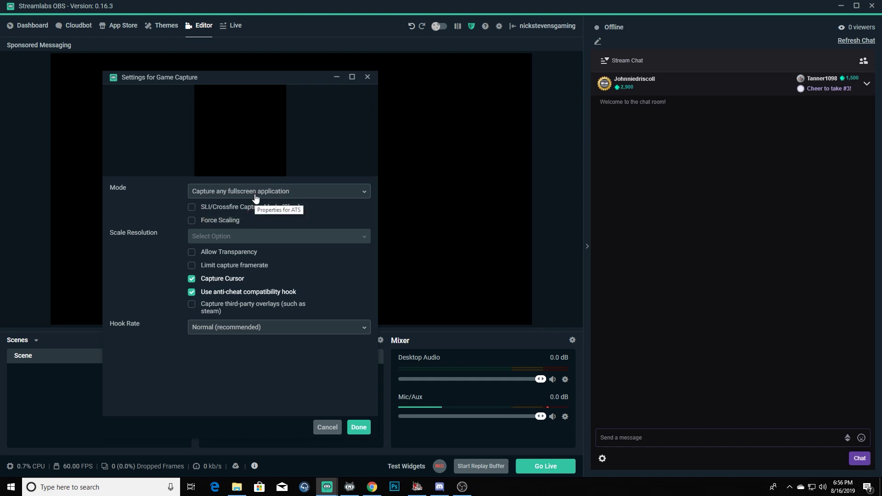
left_click(841, 9)
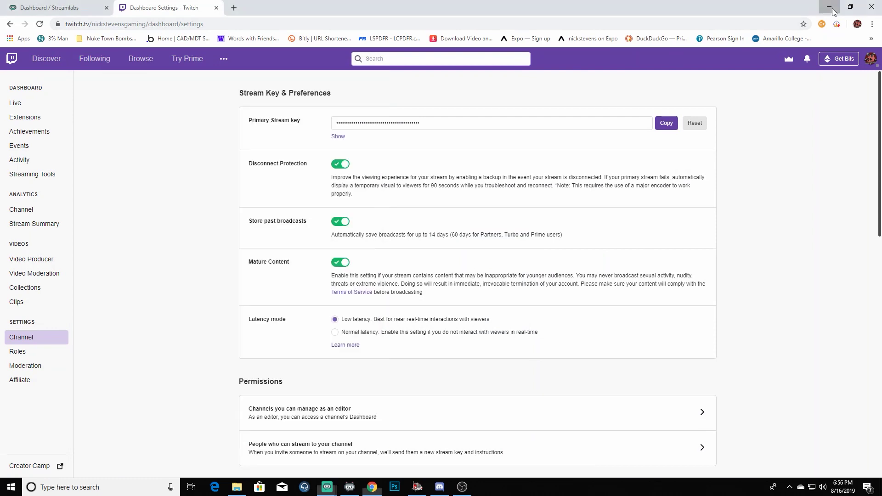
left_click(830, 9)
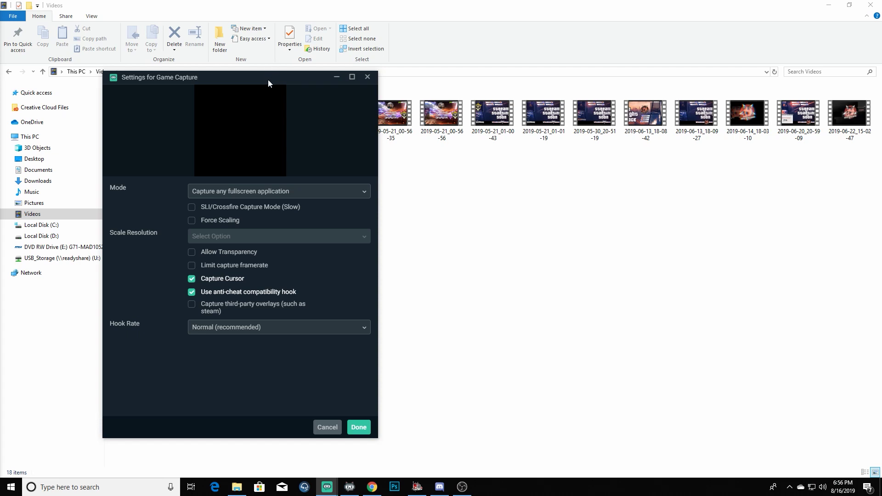
left_click_drag(269, 79, 415, 70)
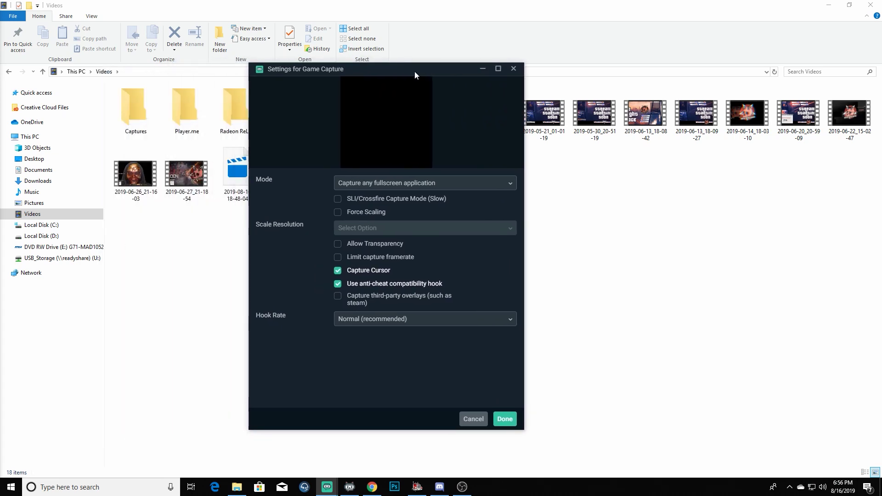
left_click(789, 487)
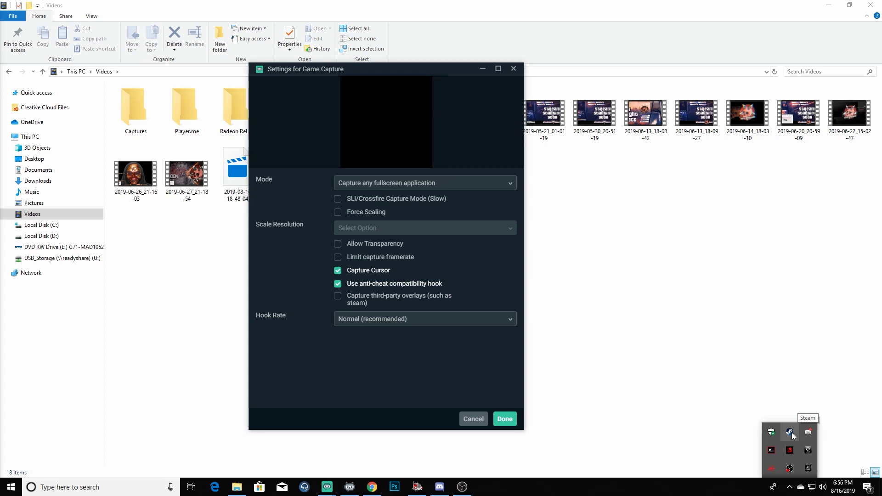
right_click(789, 432)
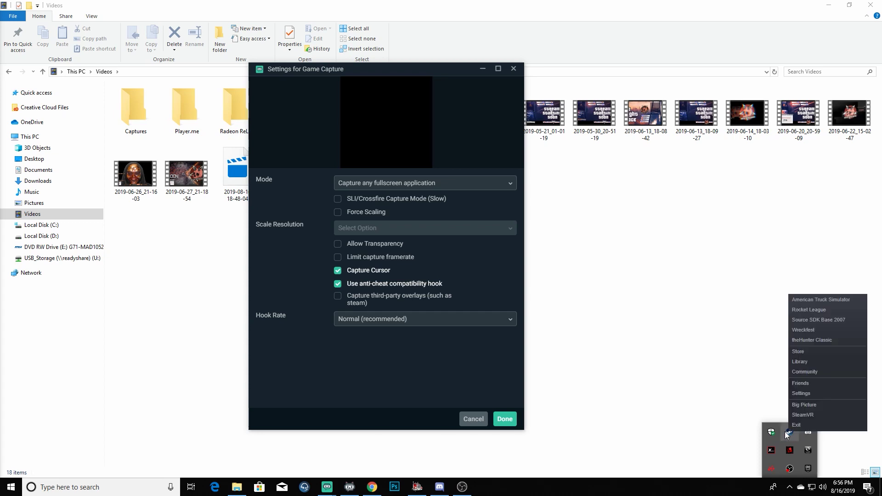
Launch American Truck Simulator and set the game capture to Capture specific window, [amtrucks.exe]
left_click(807, 300)
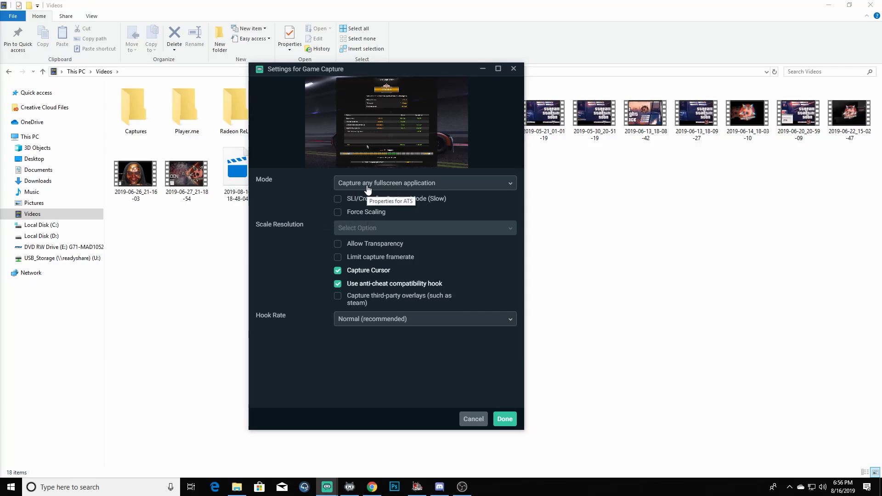
left_click(367, 186)
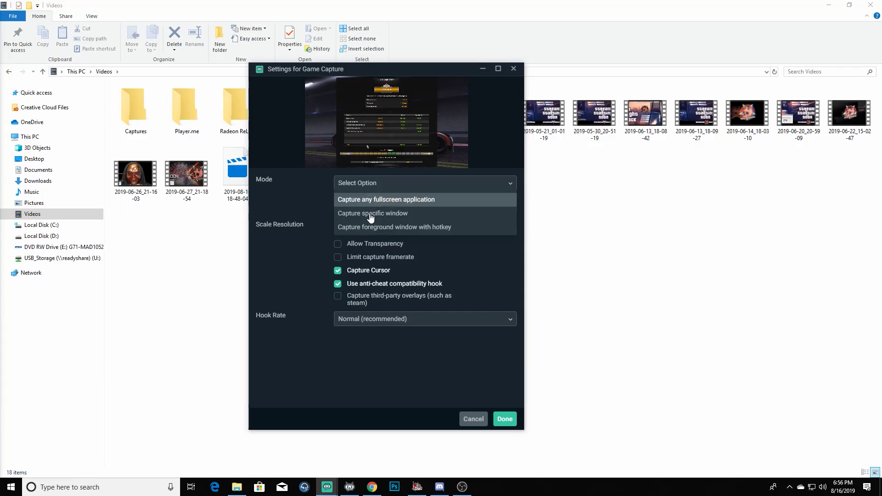
left_click(367, 213)
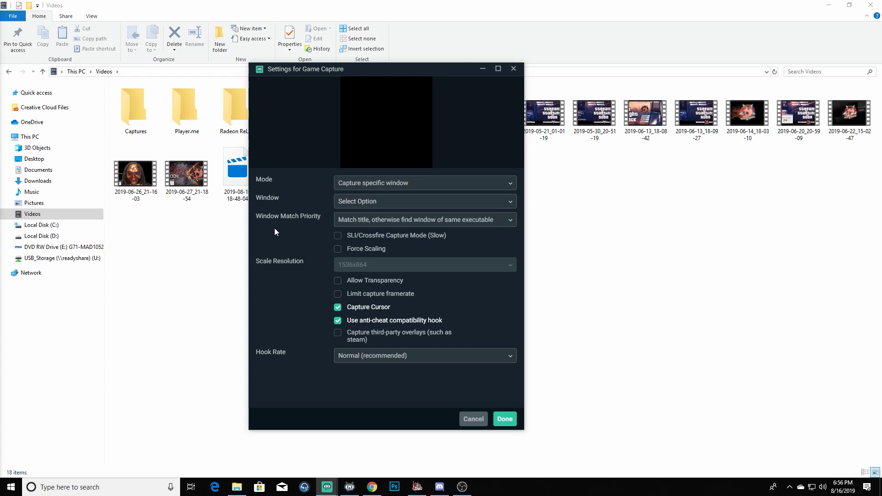
left_click(352, 205)
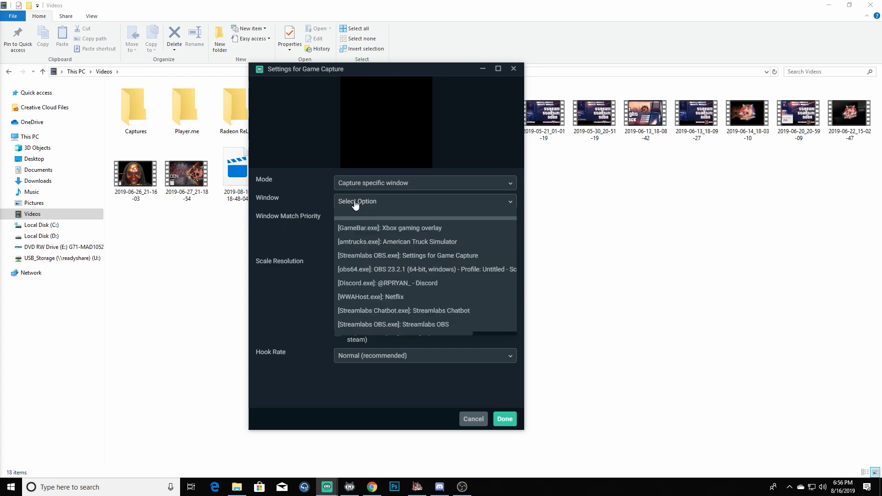
left_click(395, 242)
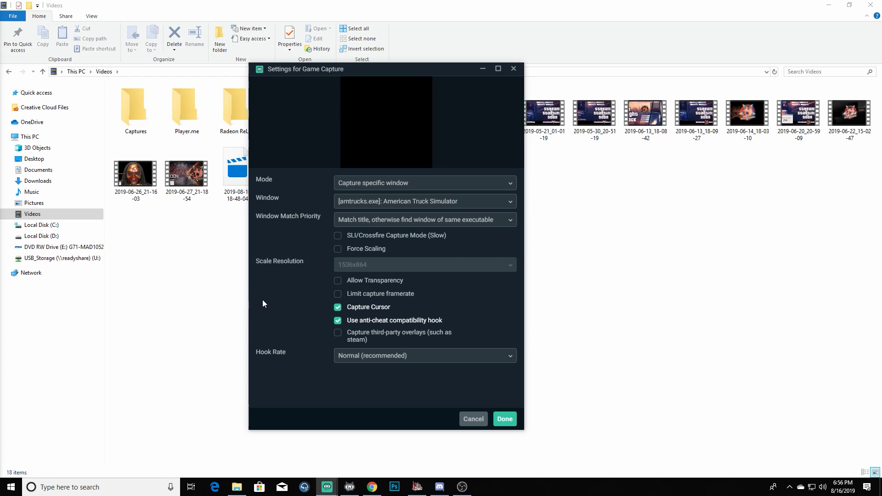
left_click(506, 419)
Bring the Streamlabs OBS editor back in front of Explorer via the taskbar
left_click(327, 487)
mouse_move(416, 490)
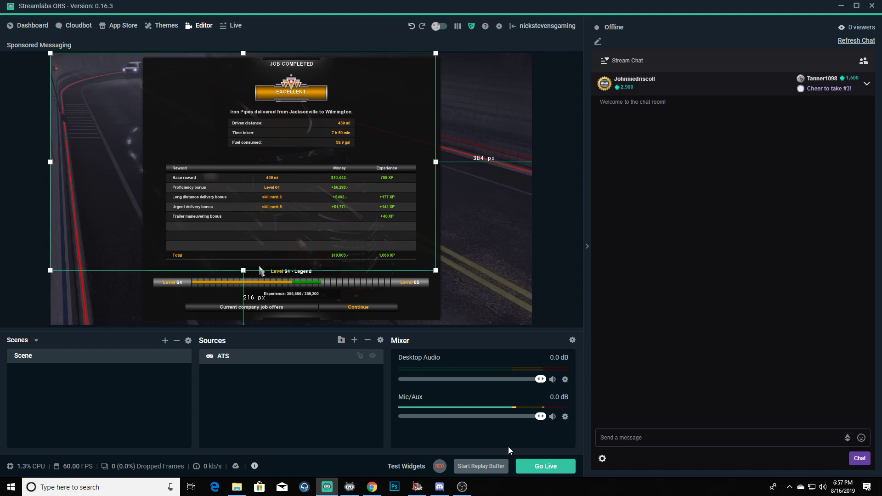
Give the Mic/Aux source a Noise Gate filter closing at -32 dB and opening at -26 dB
left_click(564, 417)
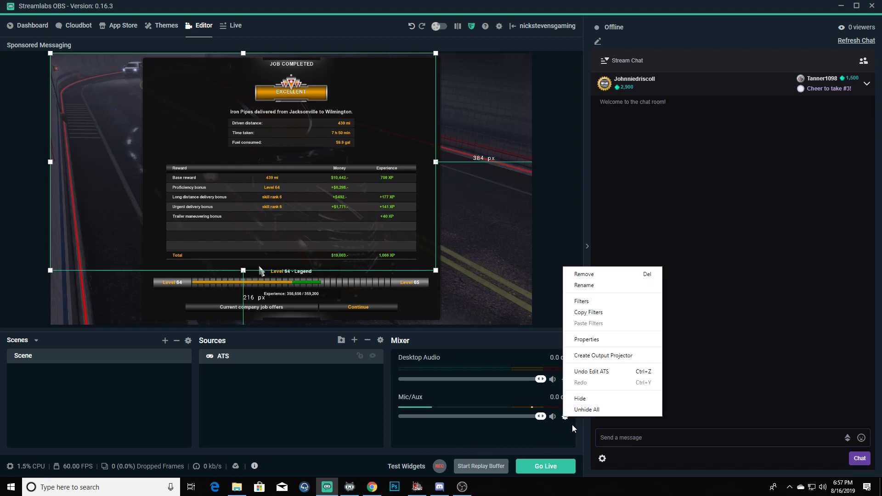
left_click(582, 302)
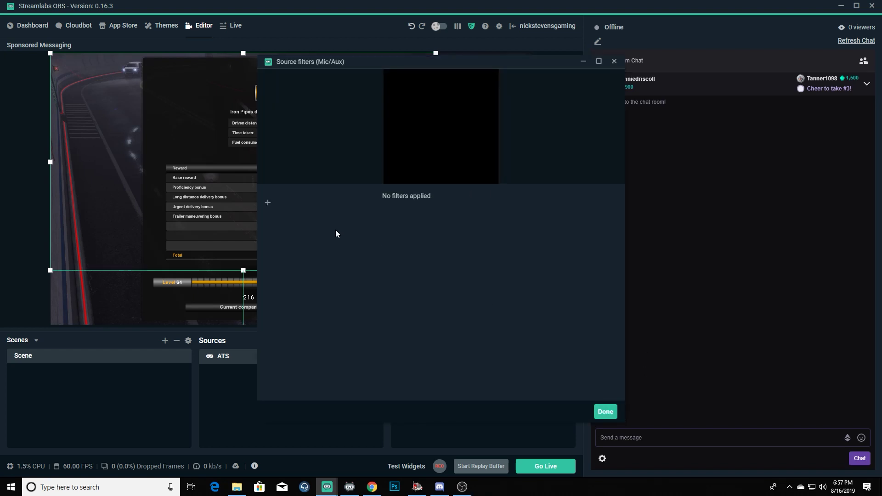
left_click(267, 204)
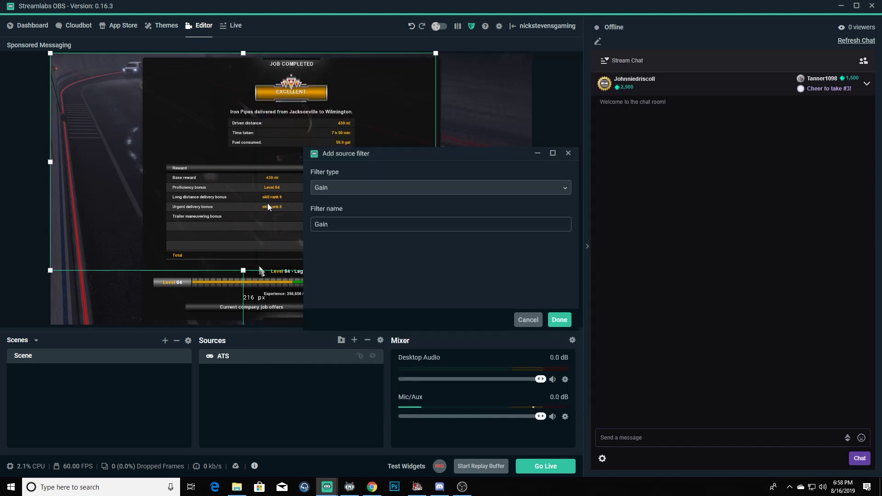
left_click(371, 193)
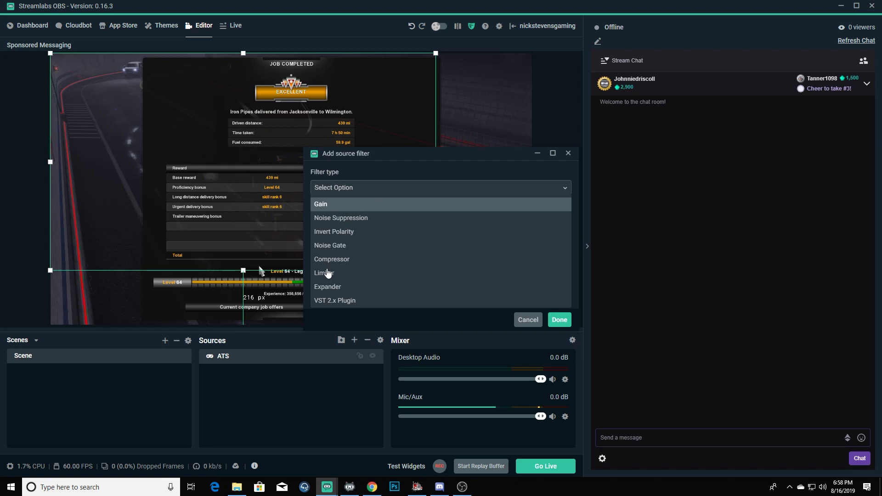
left_click(330, 246)
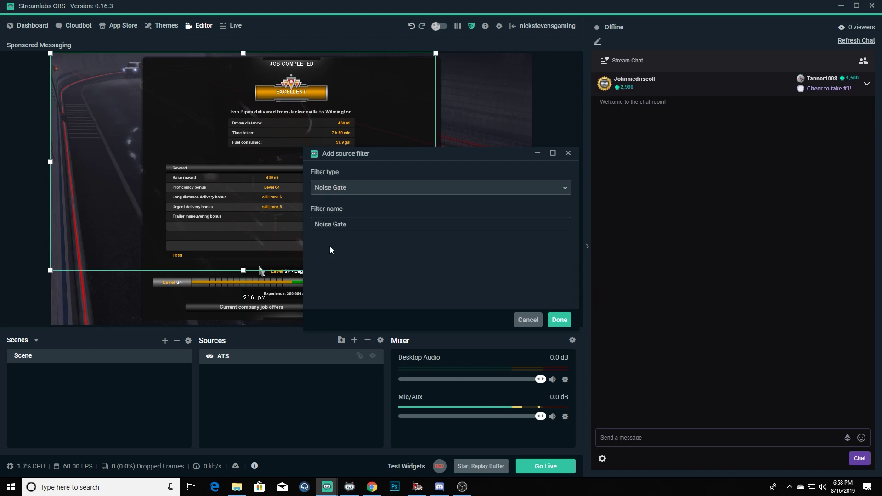
left_click(560, 320)
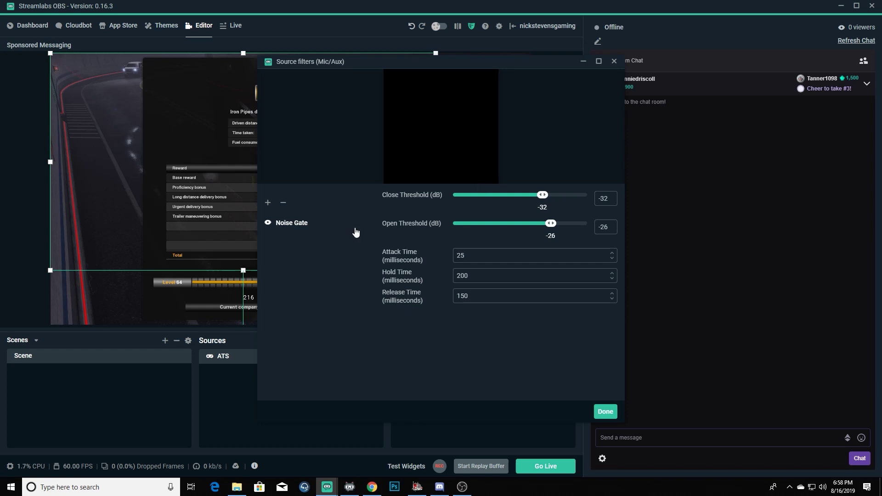
left_click(604, 412)
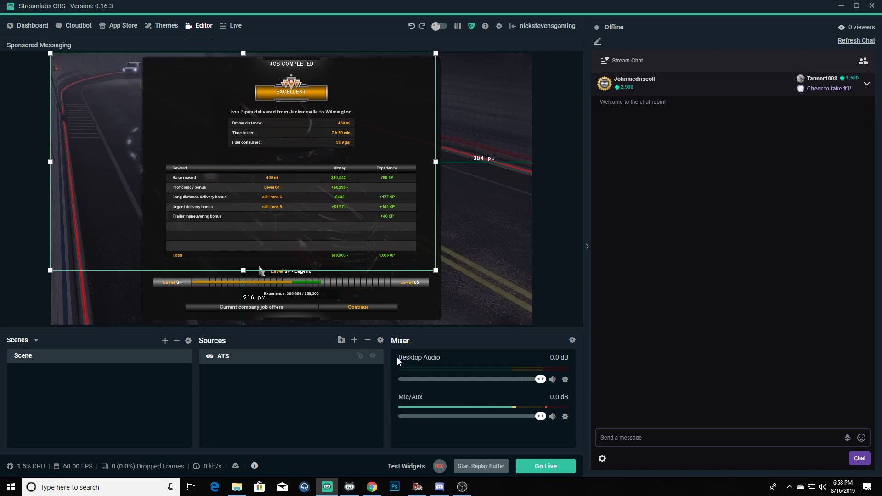
Set the Mic/Aux device to Microphone (6- USB Audio CODEC) in its properties
left_click(572, 340)
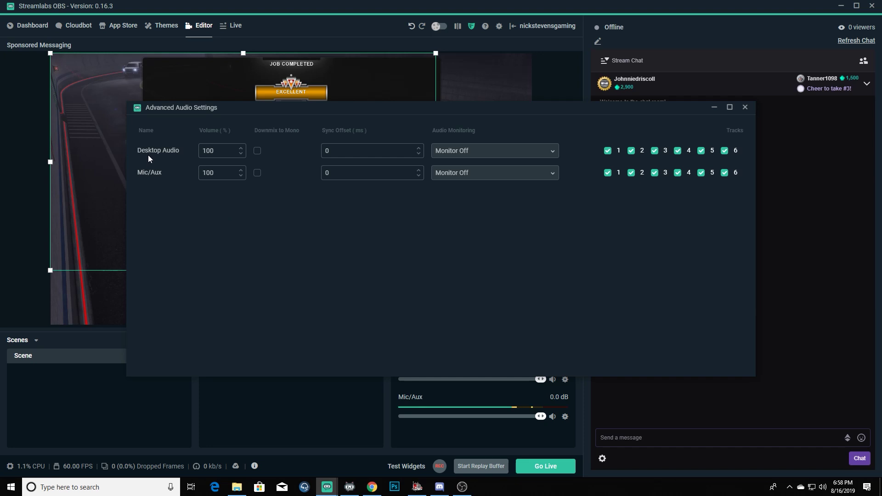
left_click(744, 107)
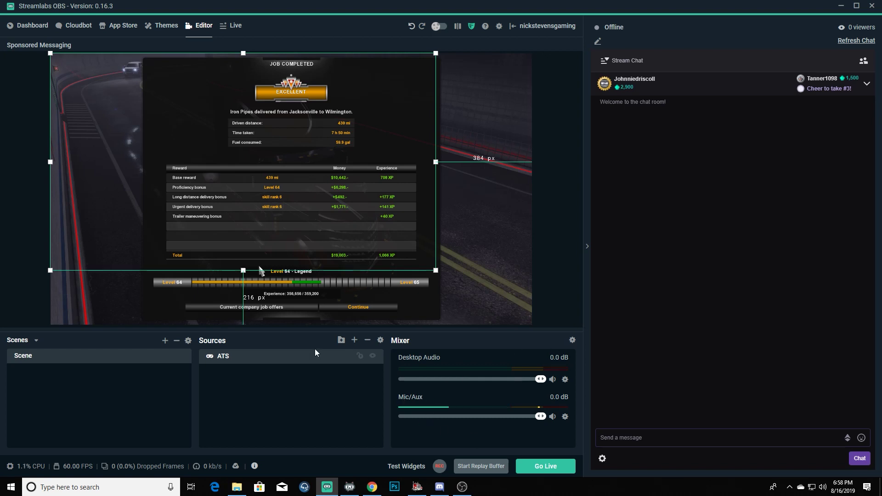
left_click(564, 416)
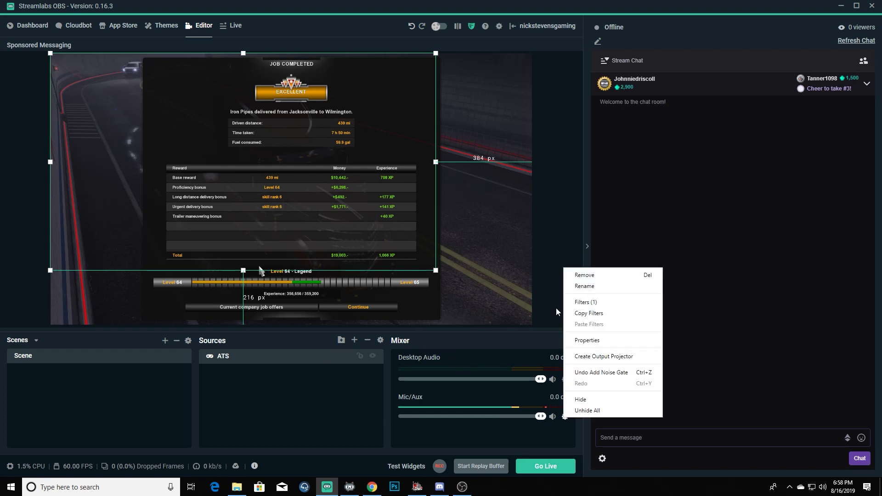
left_click(592, 345)
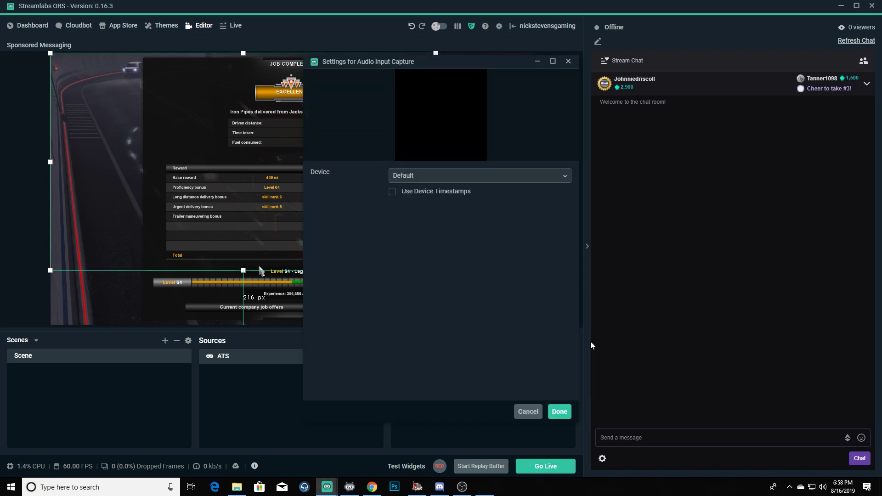
left_click(434, 177)
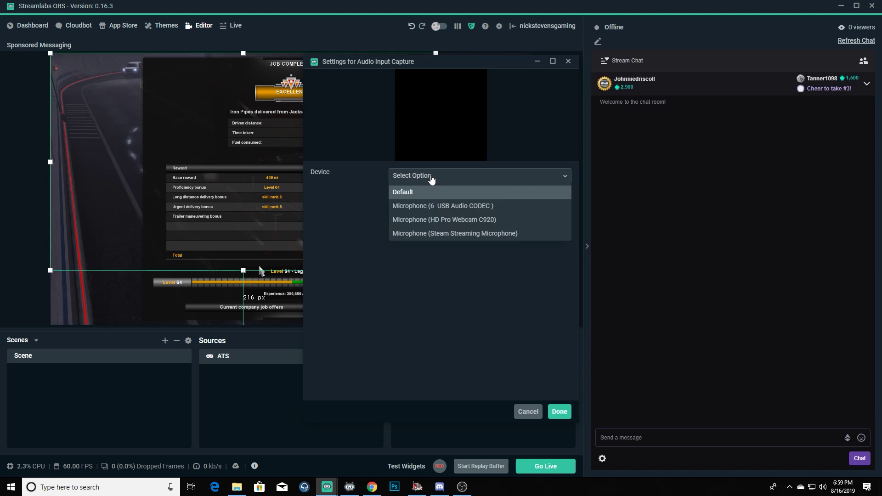
left_click(432, 206)
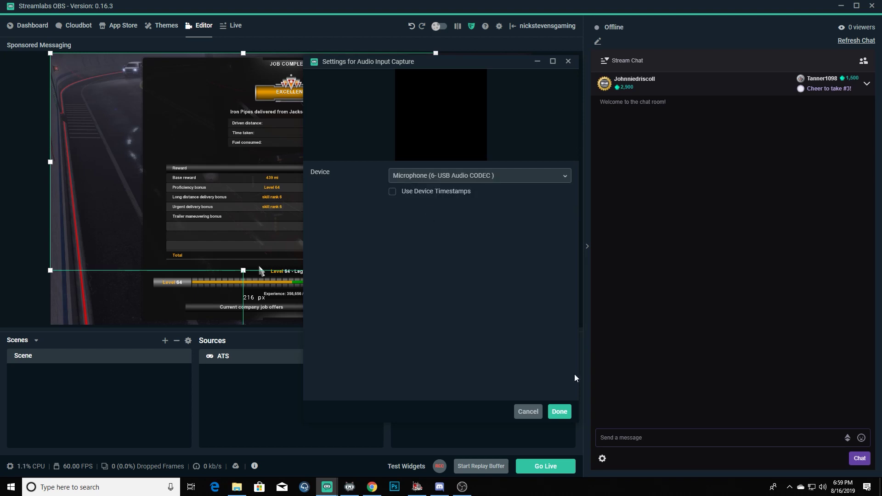
left_click(559, 411)
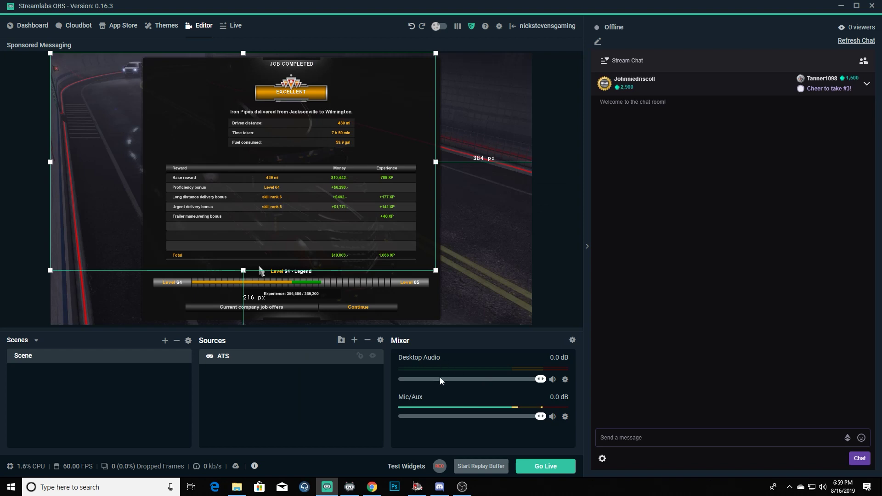